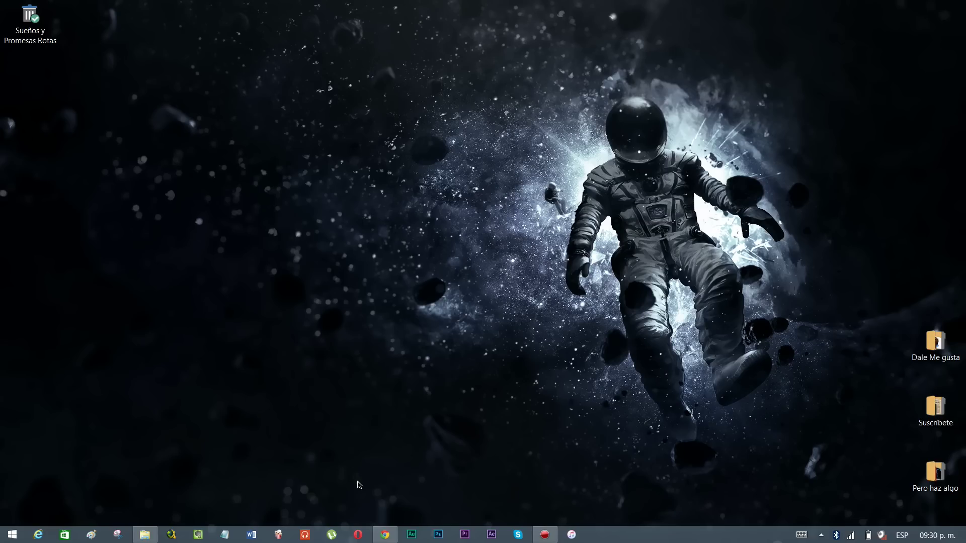
- Switch to Chrome and review the iTunes download page and the iTools 3.0 feature page
{"action": "left_click", "coordinate": [384, 535]}
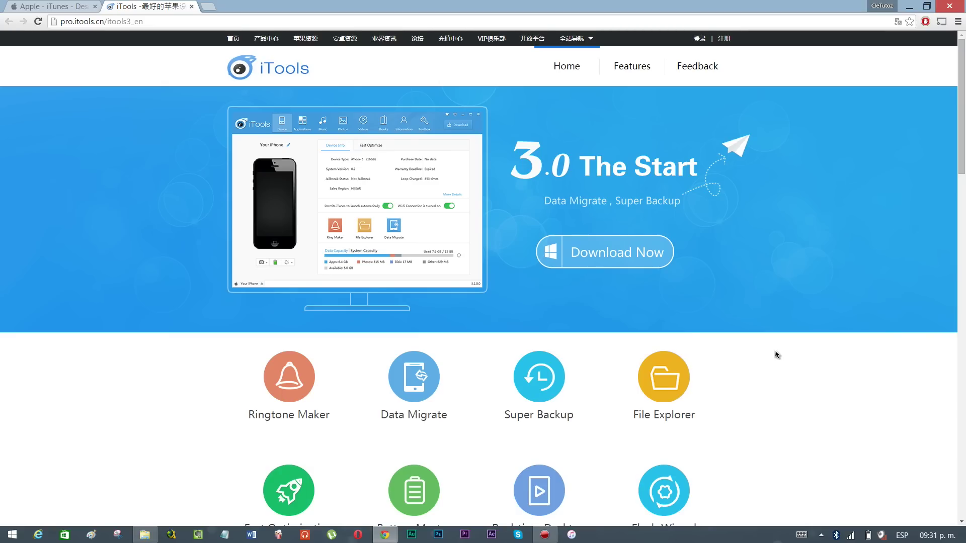
{"action": "left_click", "coordinate": [86, 4]}
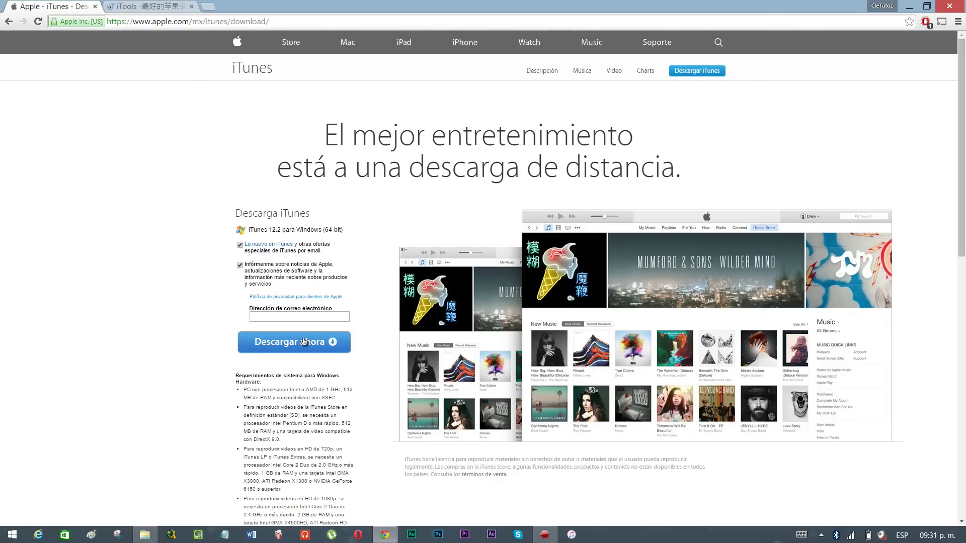
{"action": "left_click", "coordinate": [164, 6]}
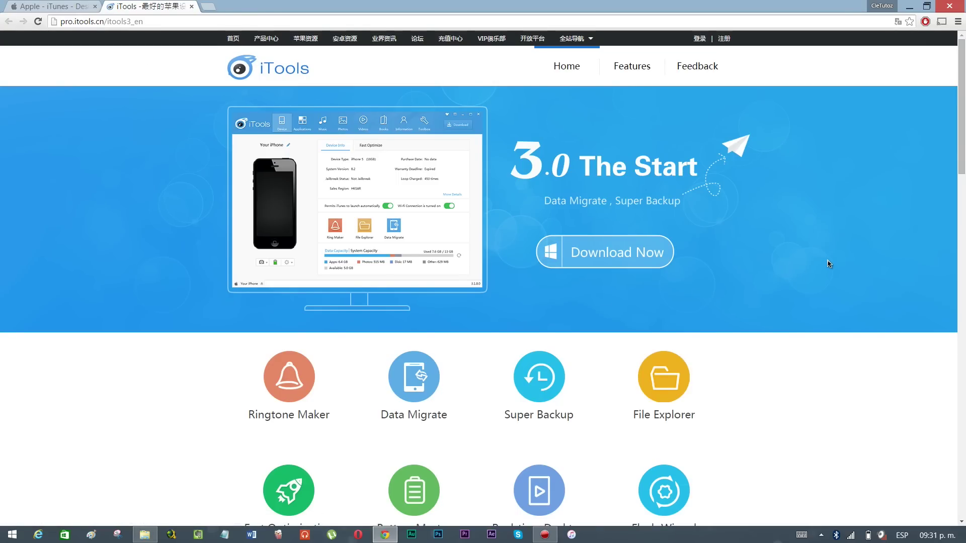
{"action": "left_click_drag", "start_coordinate": [963, 142], "coordinate": [964, 193]}
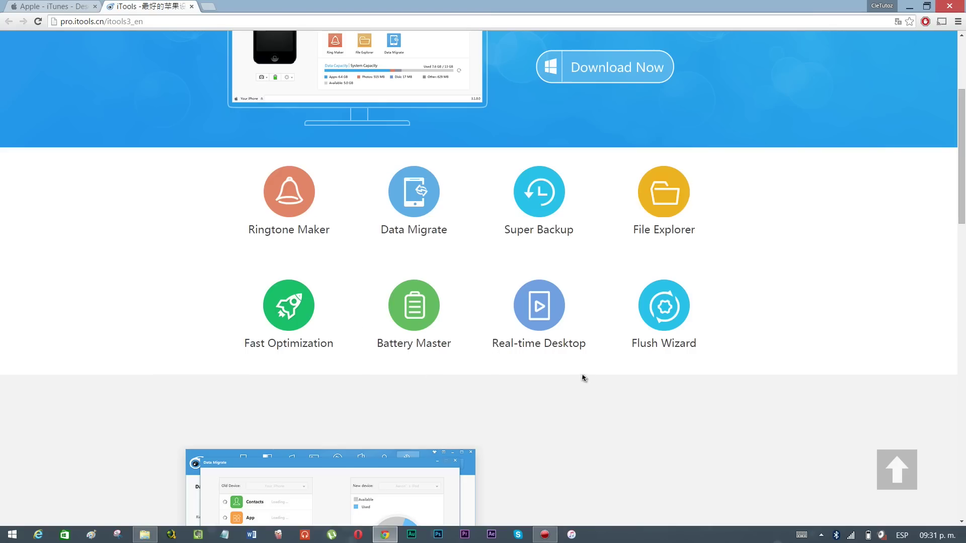
{"action": "scroll", "coordinate": [964, 200], "scroll_direction": "down", "scroll_amount": 1}
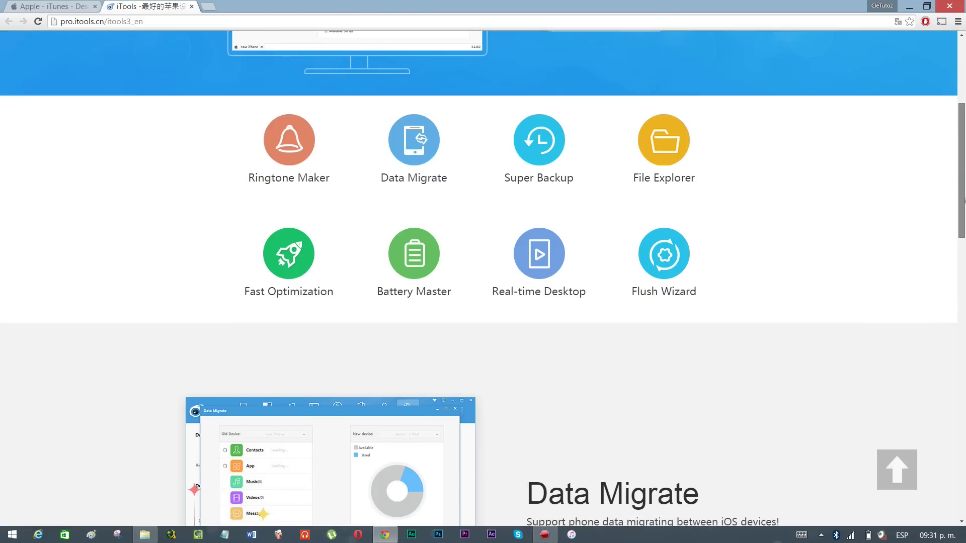
{"action": "left_click_drag", "start_coordinate": [964, 199], "coordinate": [964, 361]}
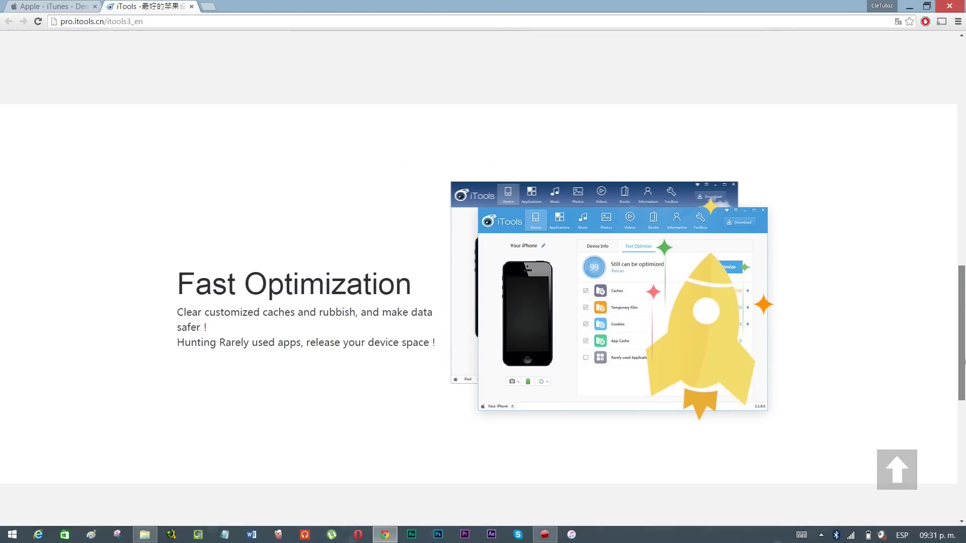
{"action": "left_click", "coordinate": [897, 470]}
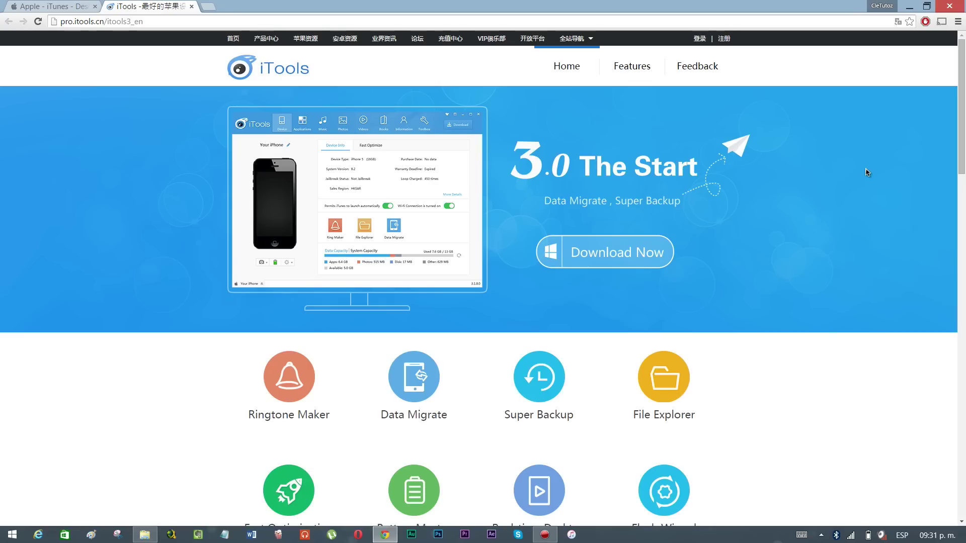
- Download the iTools installer for Windows, place it on the desktop, and minimize the browser window
{"action": "left_click", "coordinate": [617, 251]}
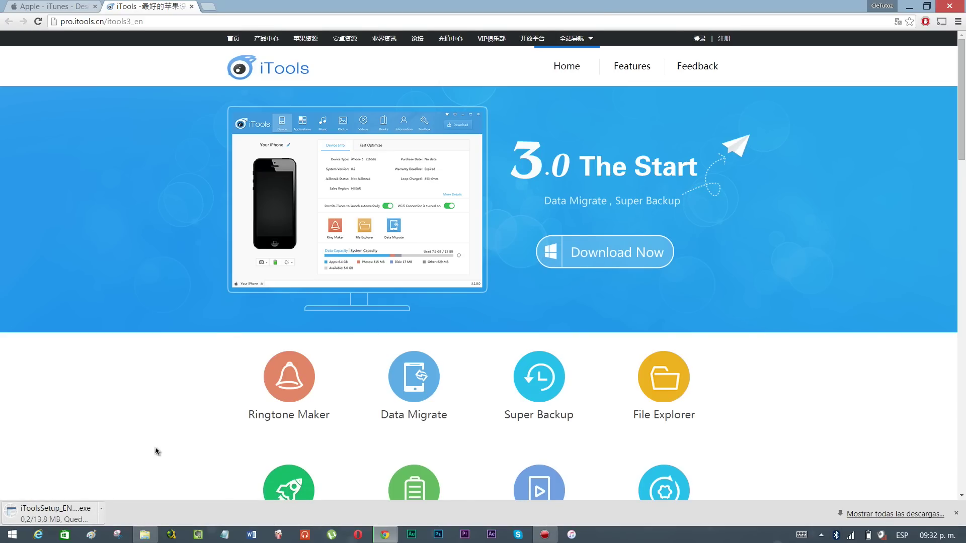
{"action": "key", "text": "super+Down"}
{"action": "left_click", "coordinate": [415, 37]}
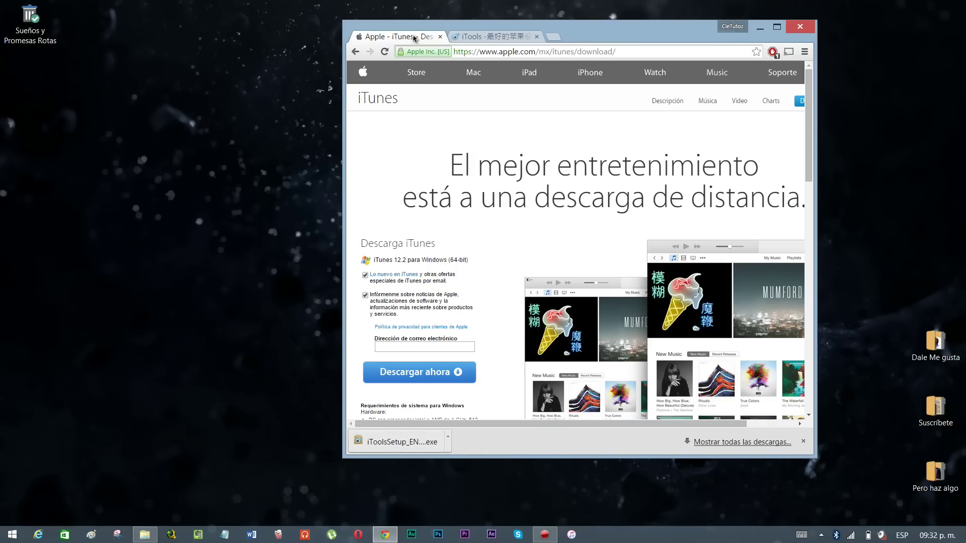
{"action": "left_click", "coordinate": [482, 40]}
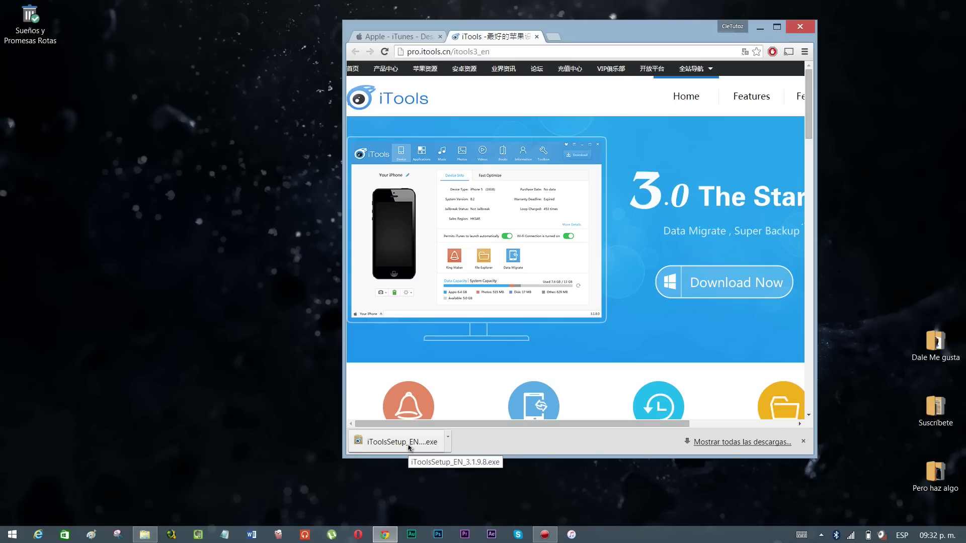
{"action": "left_click_drag", "start_coordinate": [409, 447], "coordinate": [47, 87]}
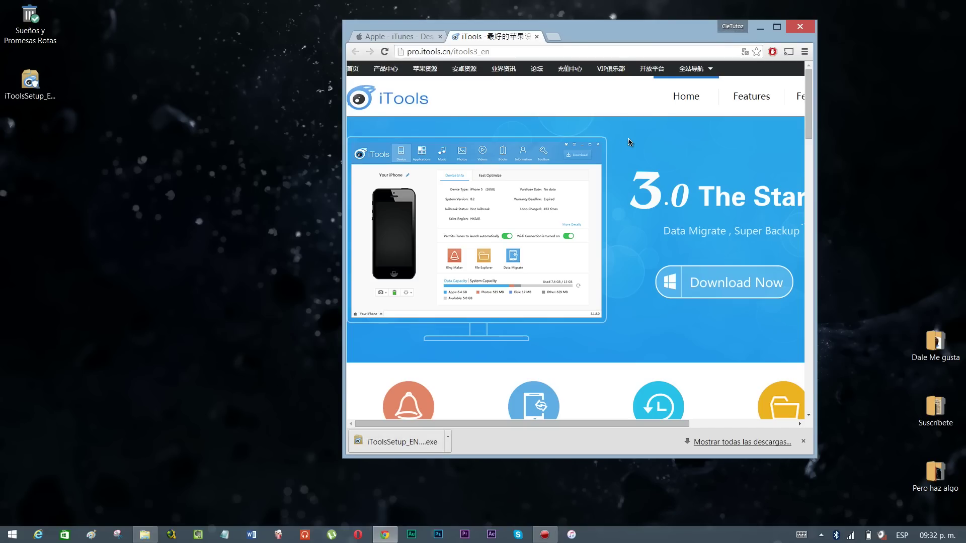
{"action": "left_click", "coordinate": [760, 26]}
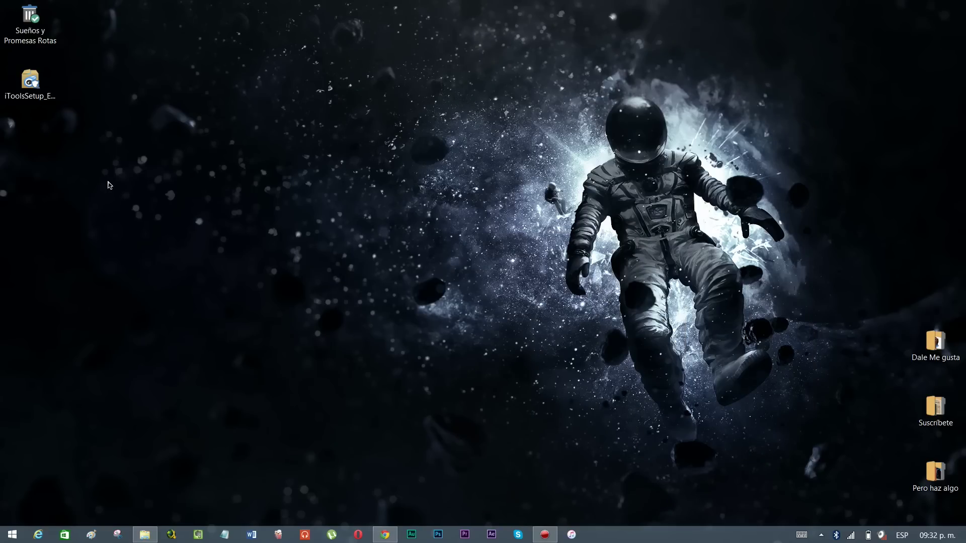
- Run the iTools setup file from the desktop, allow it to make changes, and install and launch iTools 3
{"action": "left_click", "coordinate": [39, 90]}
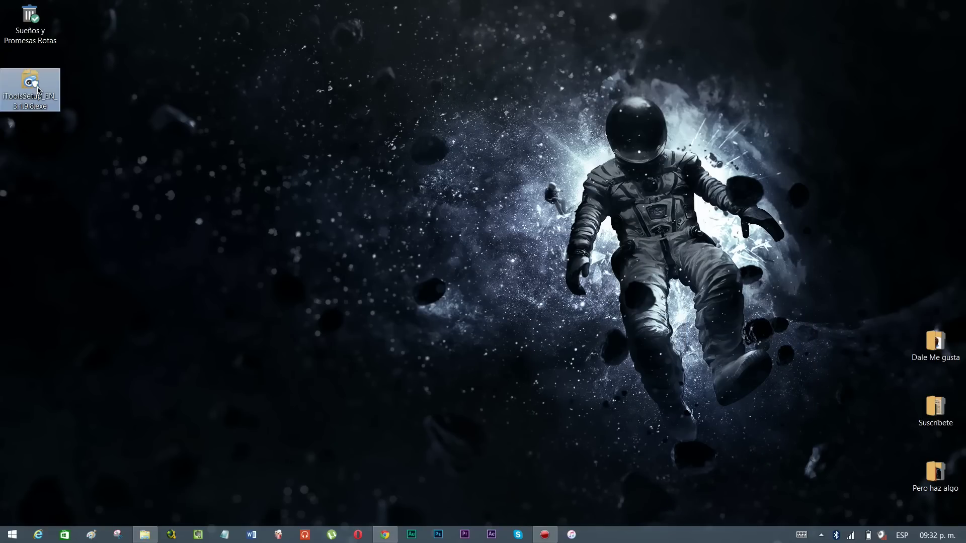
{"action": "double_click", "coordinate": [39, 91]}
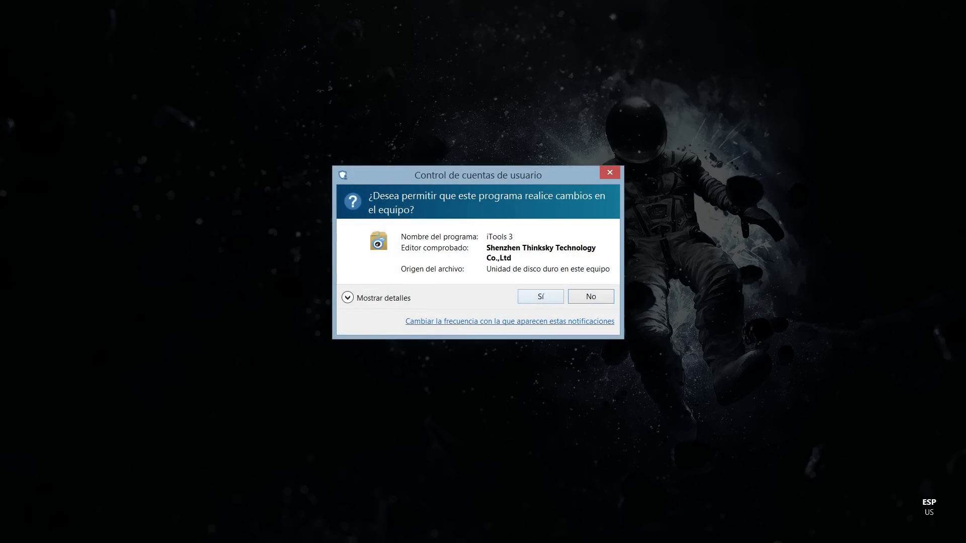
{"action": "left_click", "coordinate": [528, 298]}
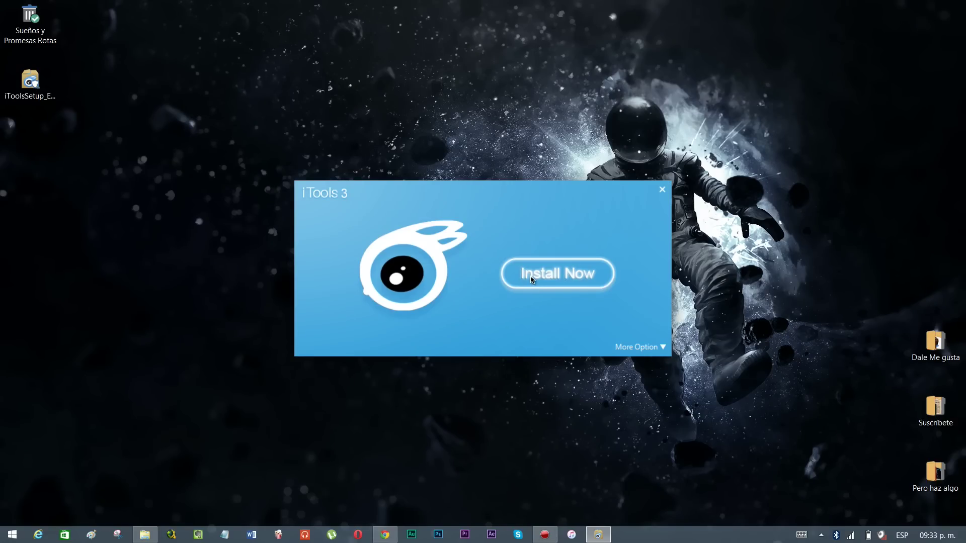
{"action": "left_click", "coordinate": [549, 277]}
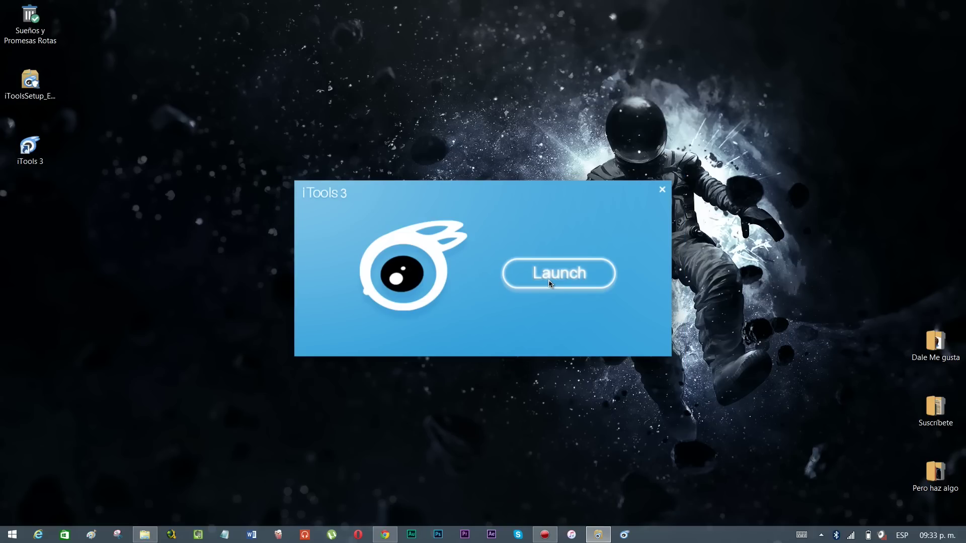
{"action": "left_click", "coordinate": [549, 283]}
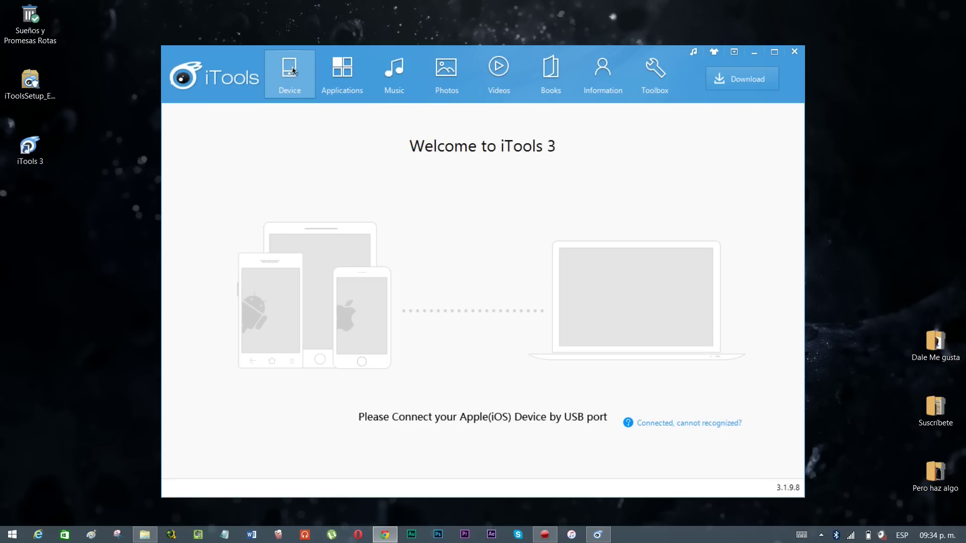
- Look through the Applications, Music, Photos and Videos sections and examine the connected iPhone's device information
{"action": "left_click", "coordinate": [358, 88]}
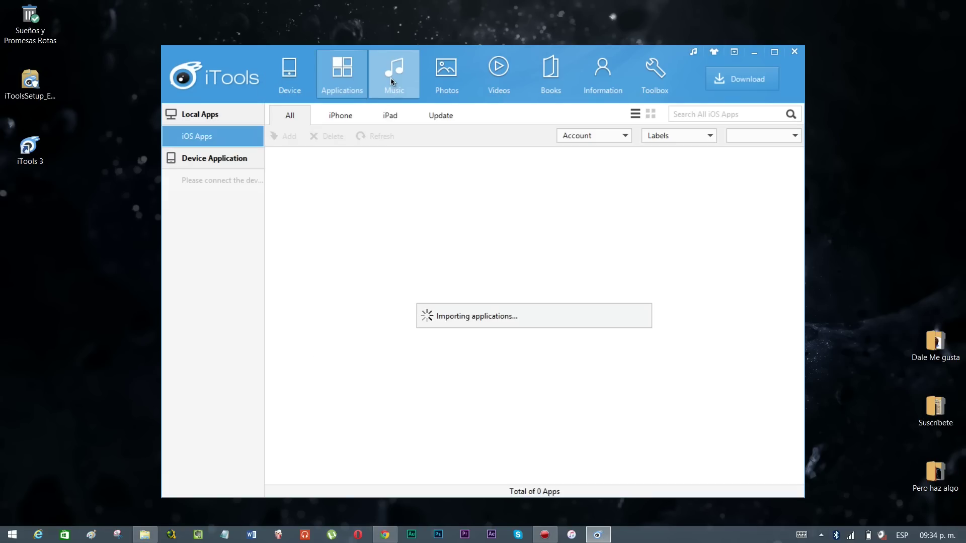
{"action": "left_click", "coordinate": [393, 82]}
{"action": "left_click", "coordinate": [462, 75]}
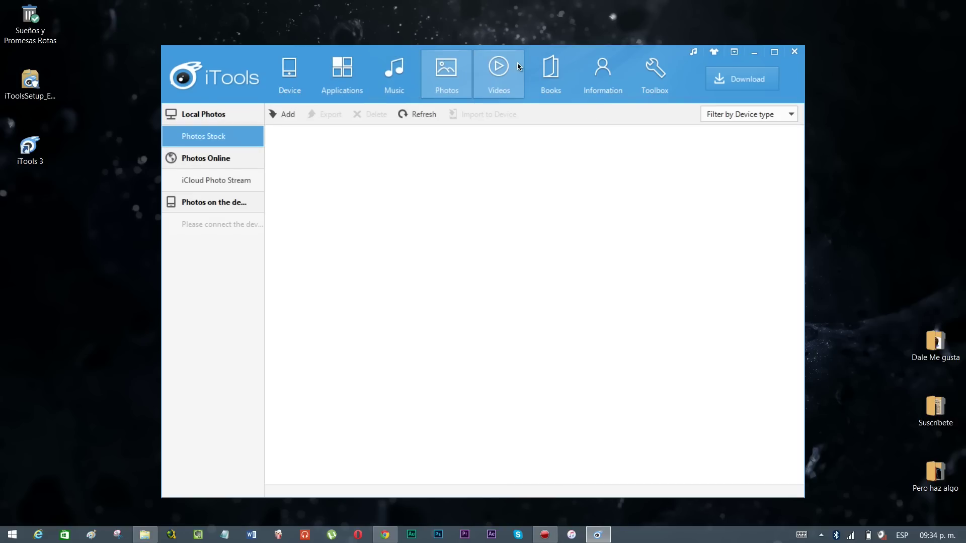
{"action": "left_click", "coordinate": [518, 68]}
{"action": "left_click", "coordinate": [287, 81]}
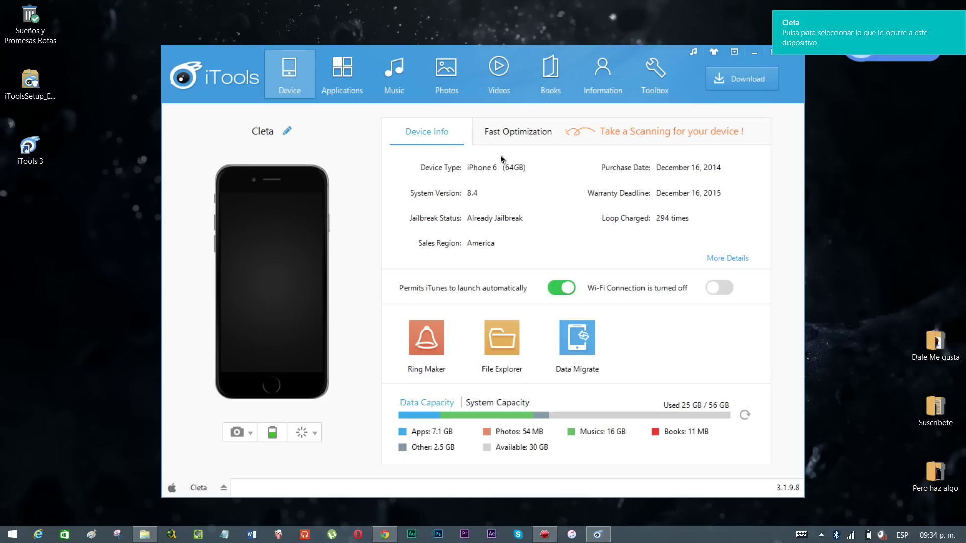
{"action": "left_click", "coordinate": [958, 19]}
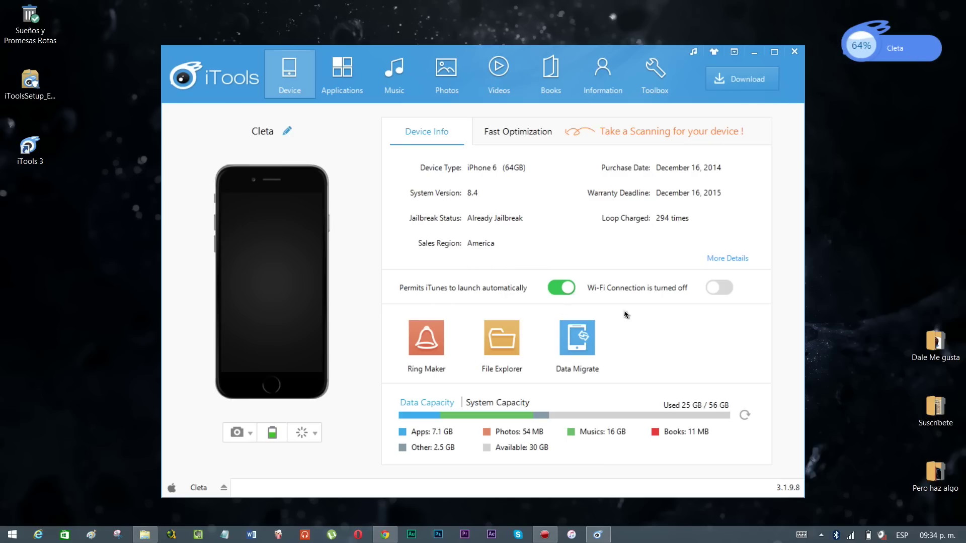
{"action": "mouse_move", "coordinate": [485, 415]}
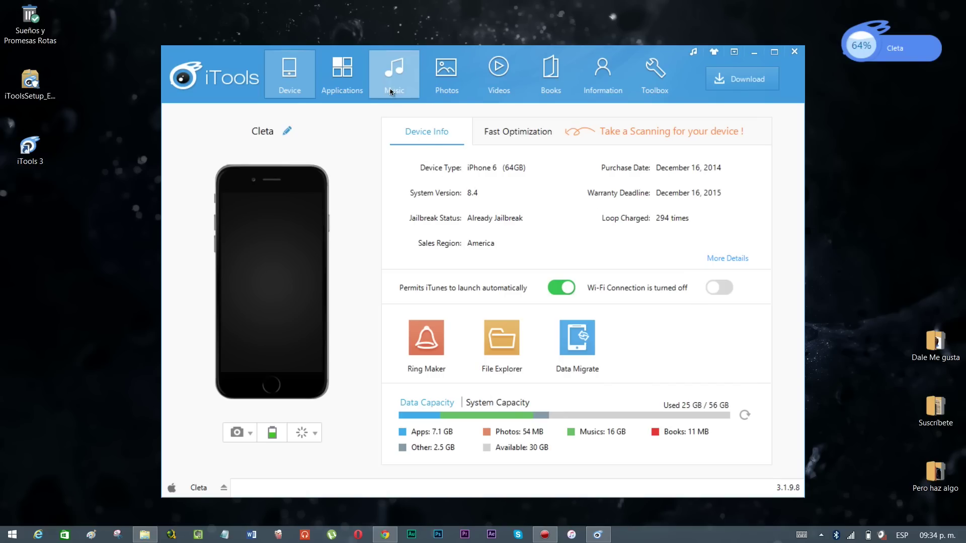
- Open the music library stored on the connected iPhone and browse its song list
{"action": "left_click", "coordinate": [390, 72]}
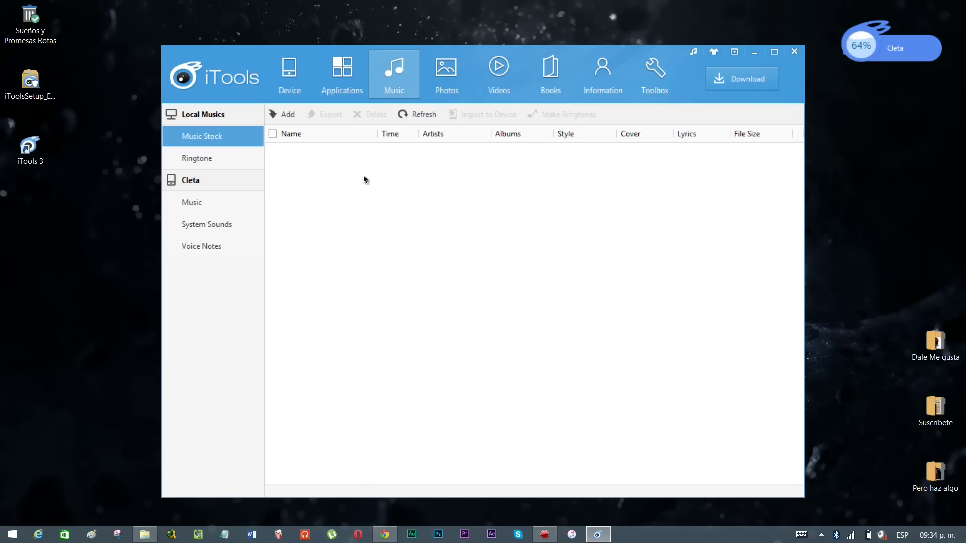
{"action": "left_click", "coordinate": [210, 202]}
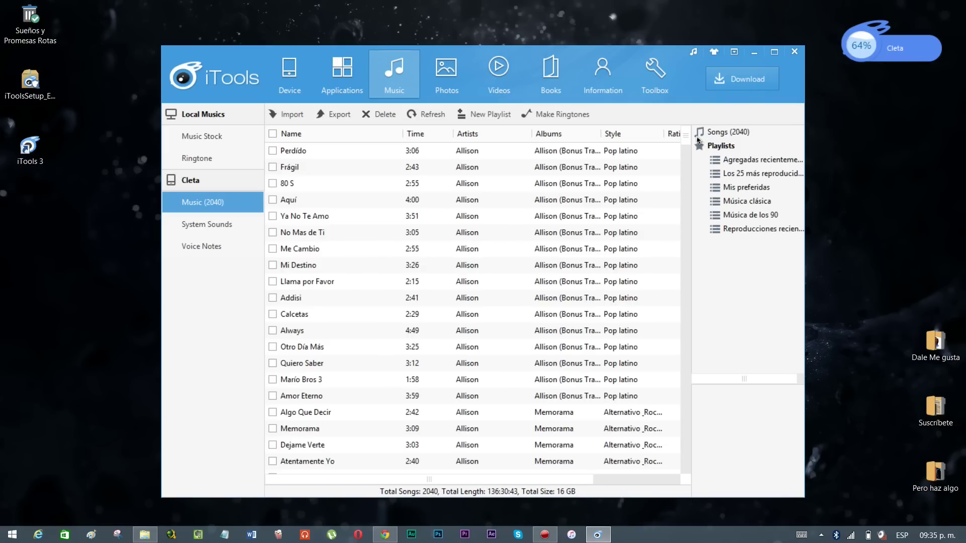
{"action": "mouse_move", "coordinate": [685, 143]}
{"action": "left_mouse_down"}
{"action": "mouse_move", "coordinate": [678, 250]}
{"action": "mouse_move", "coordinate": [685, 125]}
{"action": "left_mouse_up"}
{"action": "mouse_move", "coordinate": [683, 142]}
{"action": "left_mouse_down"}
{"action": "mouse_move", "coordinate": [679, 241]}
{"action": "mouse_move", "coordinate": [687, 191]}
{"action": "mouse_move", "coordinate": [754, 160]}
{"action": "mouse_move", "coordinate": [713, 111]}
{"action": "mouse_move", "coordinate": [691, 125]}
{"action": "left_mouse_up"}
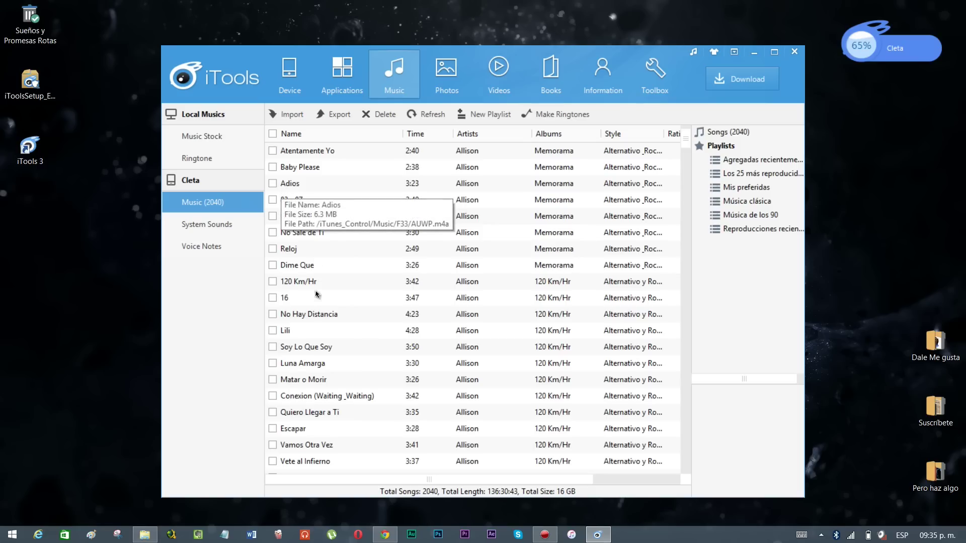
- Add all MP3 songs from the MACINTOSH PLUS - FLORAL SHOPPE (2011) folder, without front.jpg, to the iPhone's music import list
{"action": "left_click", "coordinate": [145, 535]}
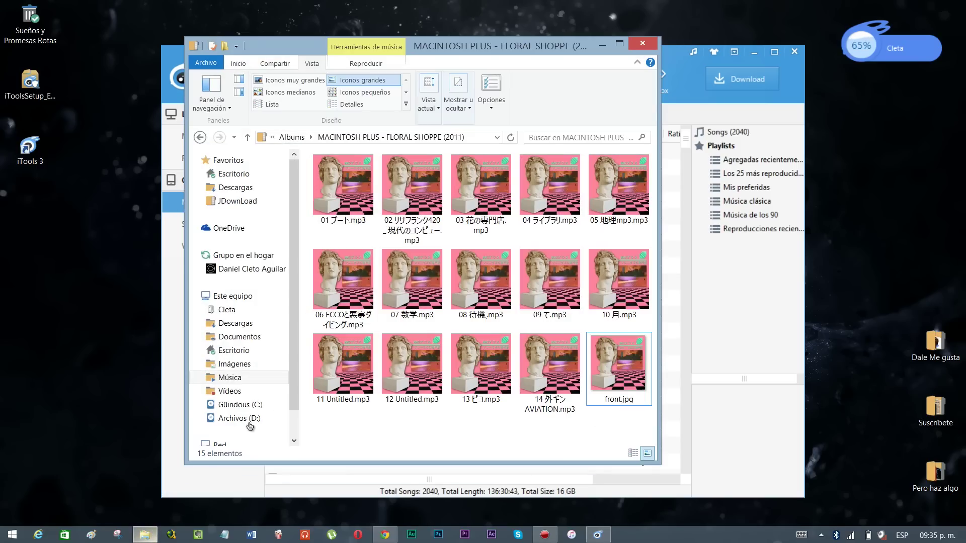
{"action": "left_click_drag", "start_coordinate": [425, 50], "coordinate": [730, 50]}
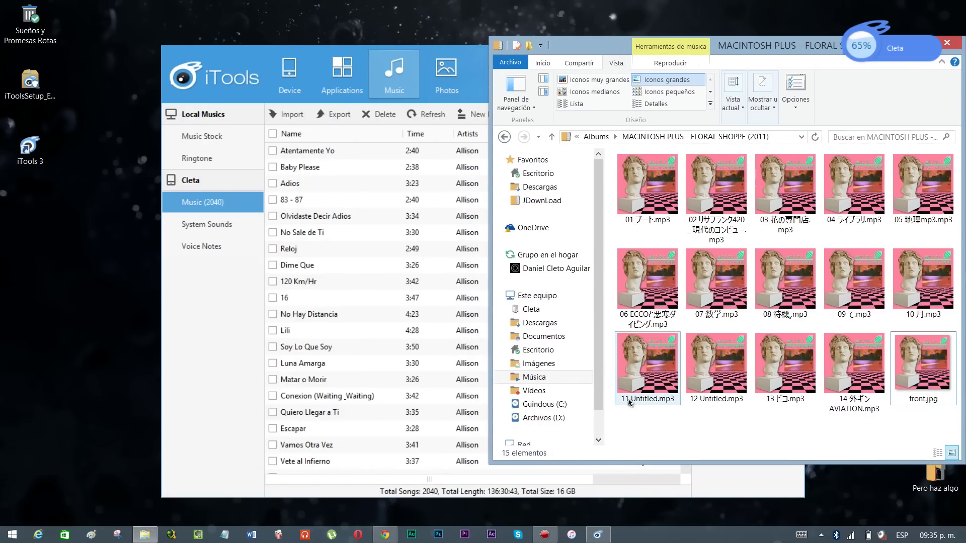
{"action": "left_click_drag", "start_coordinate": [634, 430], "coordinate": [938, 153]}
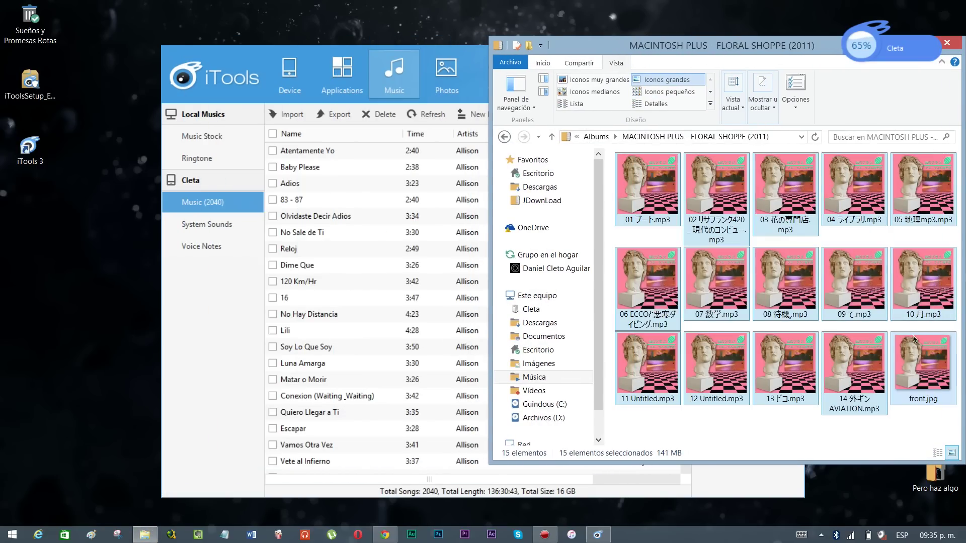
{"action": "left_click", "coordinate": [914, 361], "text": "ctrl"}
{"action": "left_click_drag", "start_coordinate": [649, 272], "coordinate": [360, 264]}
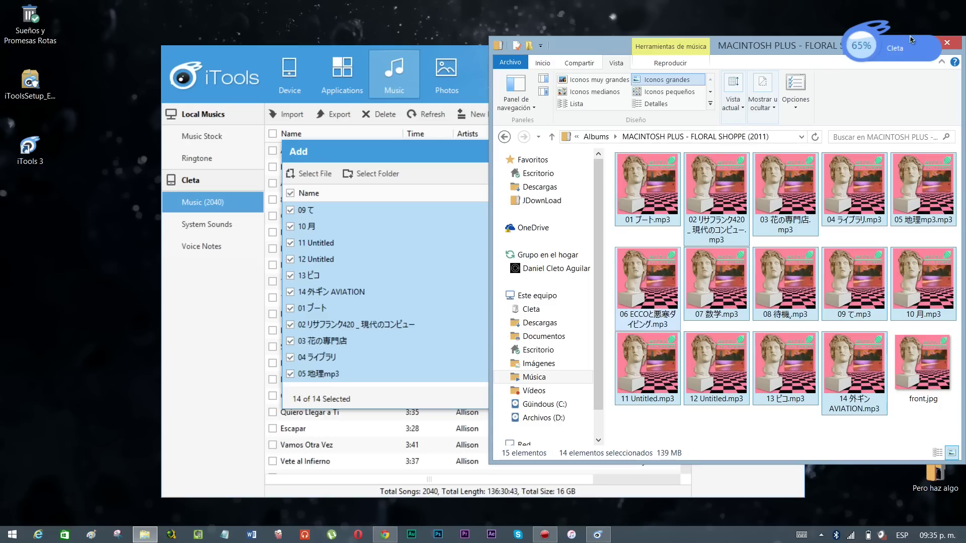
- Minimize the album folder window, check the listed songs, and confirm importing all of them to the iPhone
{"action": "left_click_drag", "start_coordinate": [780, 59], "coordinate": [574, 75]}
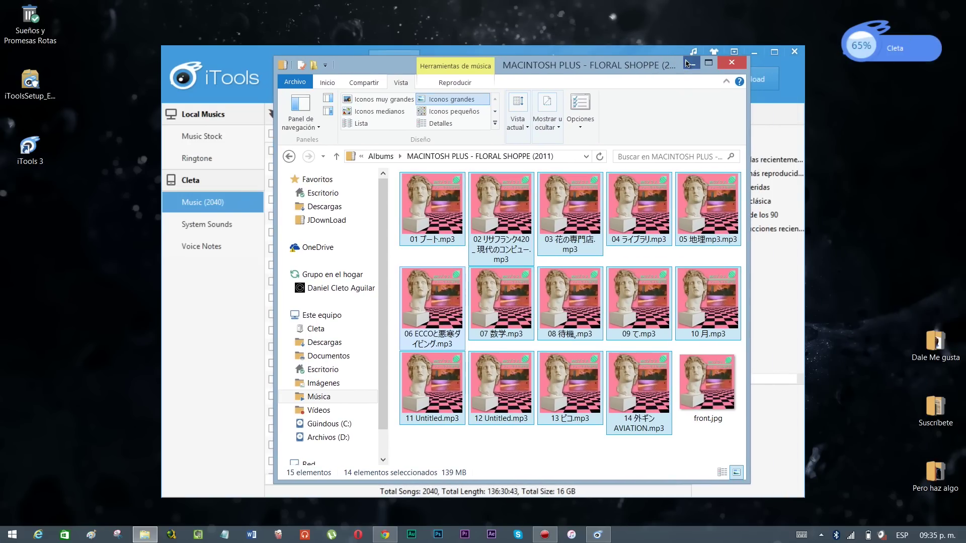
{"action": "left_click", "coordinate": [691, 61]}
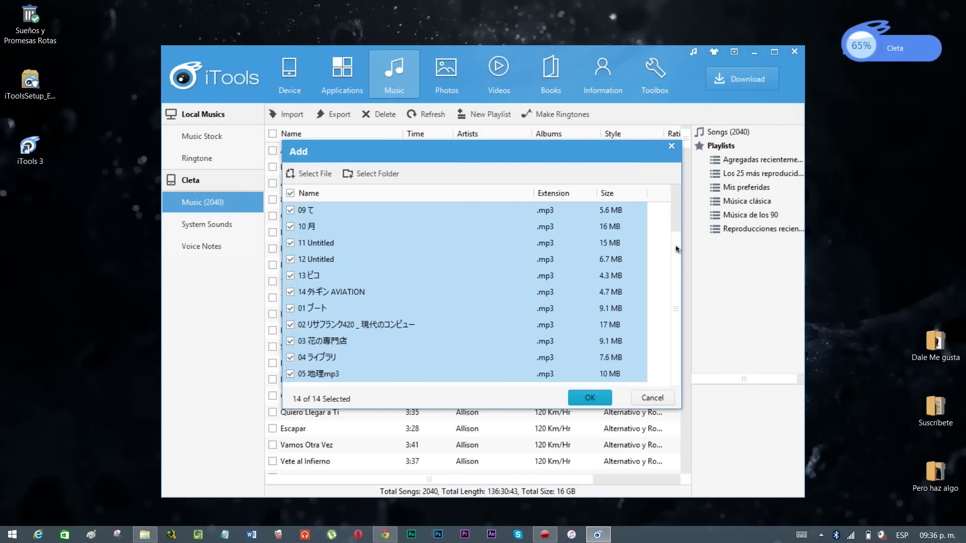
{"action": "left_click_drag", "start_coordinate": [678, 254], "coordinate": [683, 231]}
{"action": "scroll", "coordinate": [677, 280], "scroll_direction": "down", "scroll_amount": 1}
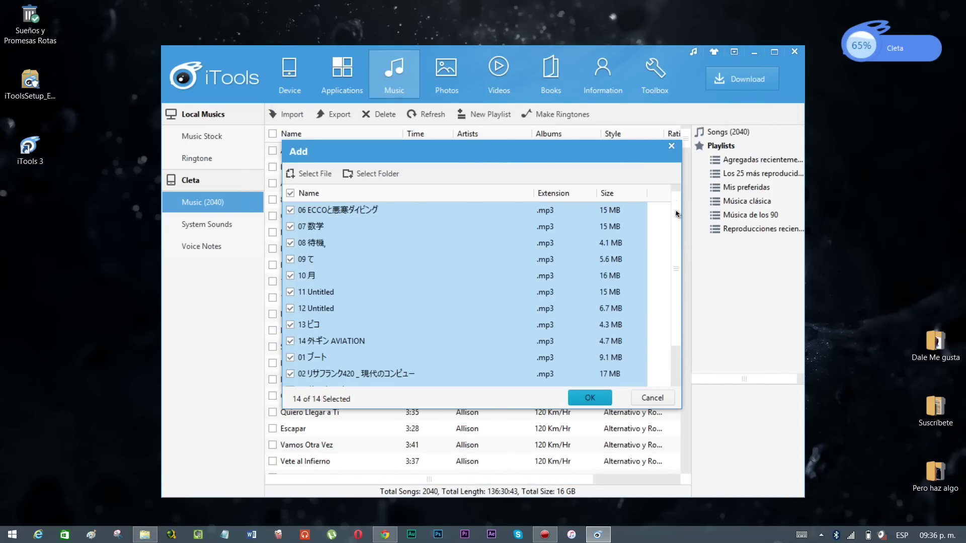
{"action": "left_click", "coordinate": [584, 397]}
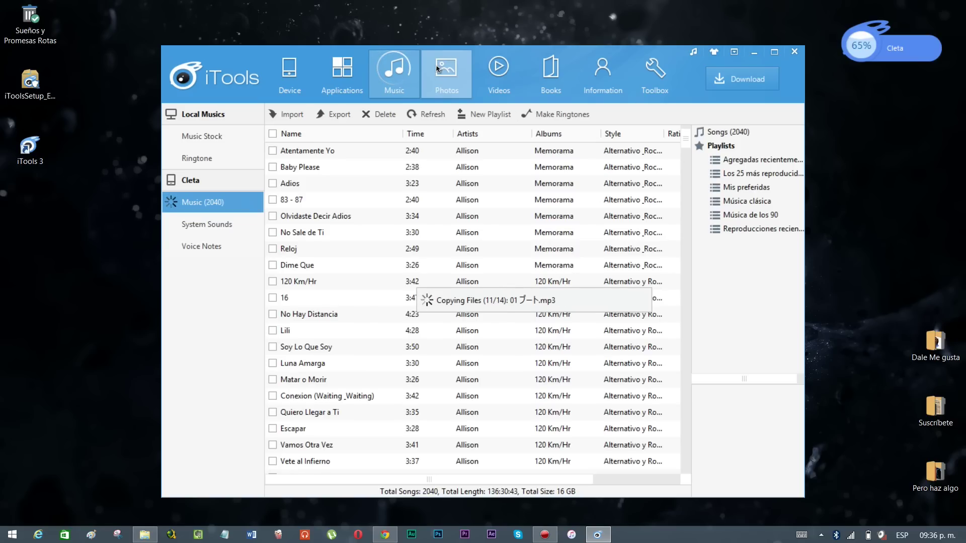
- Look through the iPhone's iBooks, Movies, TV Shows and Music Videos lists and the Photos section, and return to the music list
{"action": "left_click", "coordinate": [555, 97]}
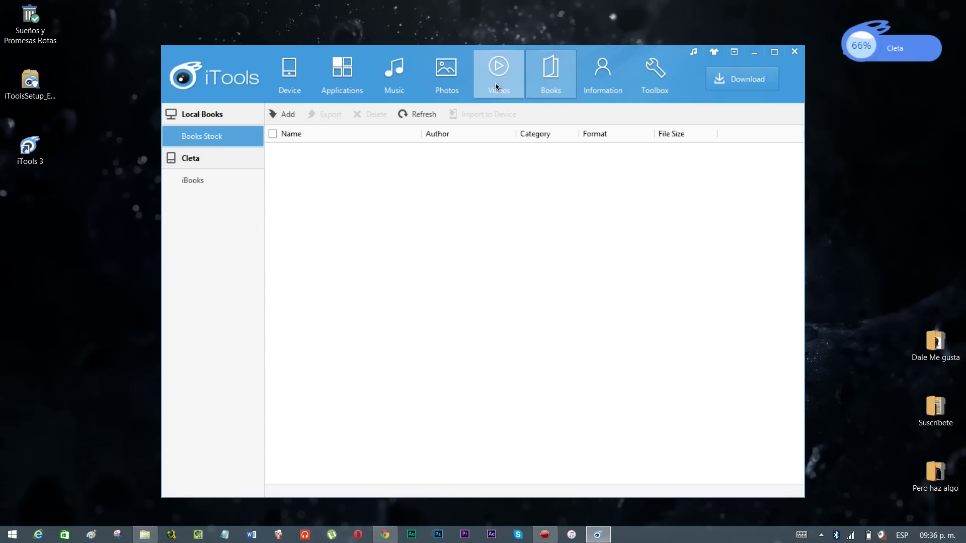
{"action": "left_click", "coordinate": [206, 180]}
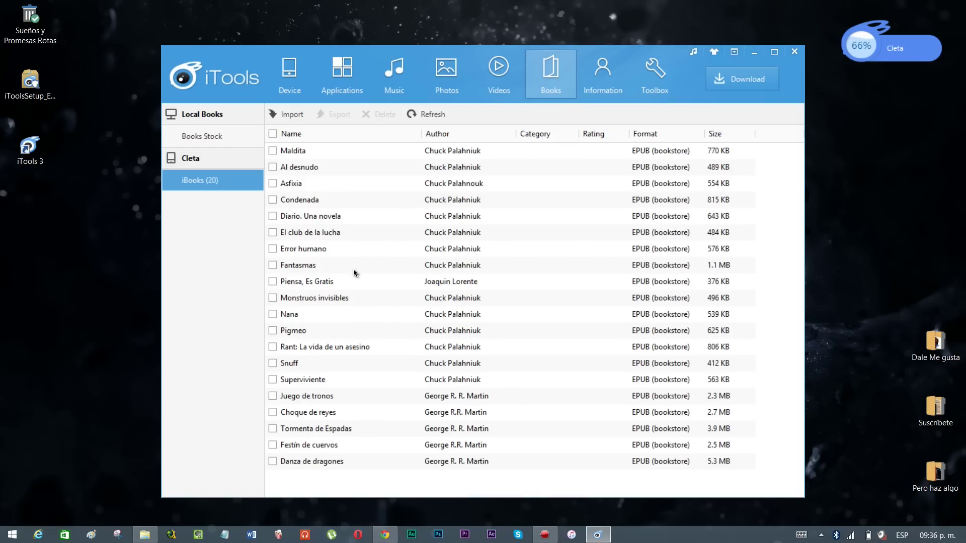
{"action": "left_click", "coordinate": [492, 90]}
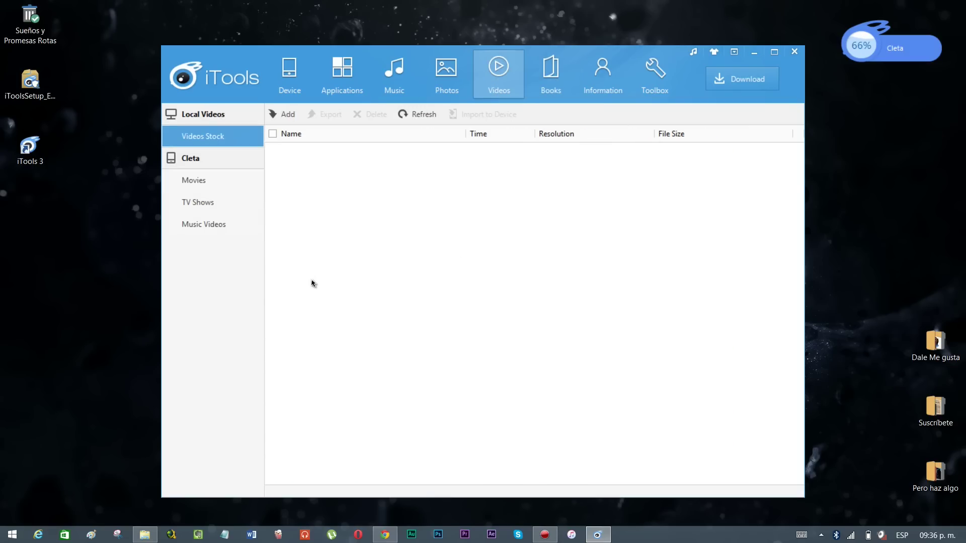
{"action": "left_click", "coordinate": [196, 184]}
{"action": "left_click", "coordinate": [200, 203]}
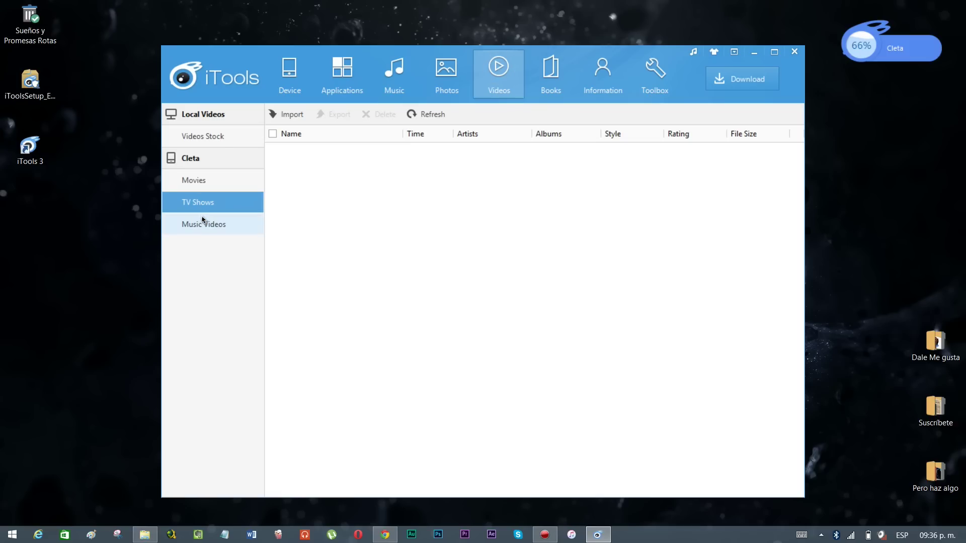
{"action": "left_click", "coordinate": [204, 226]}
{"action": "left_click", "coordinate": [201, 182]}
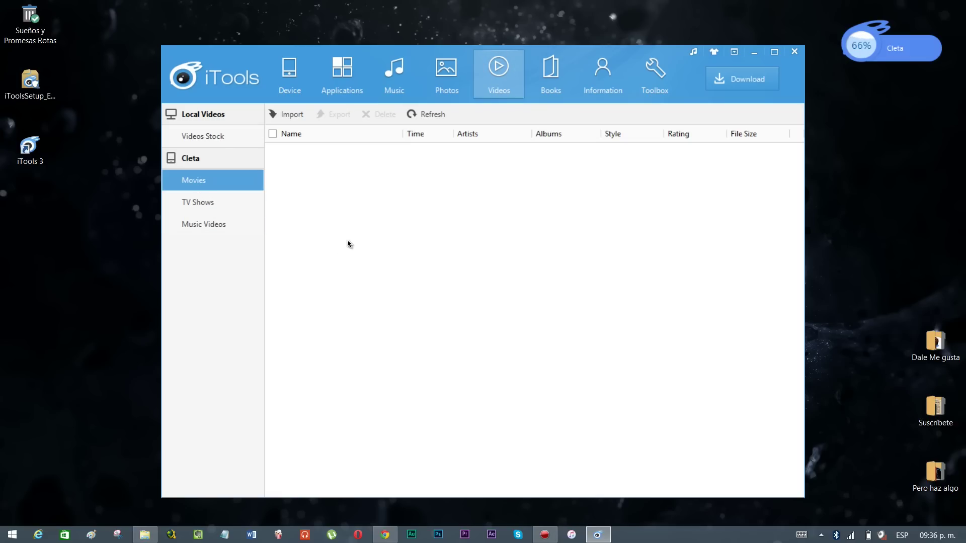
{"action": "left_click", "coordinate": [464, 82]}
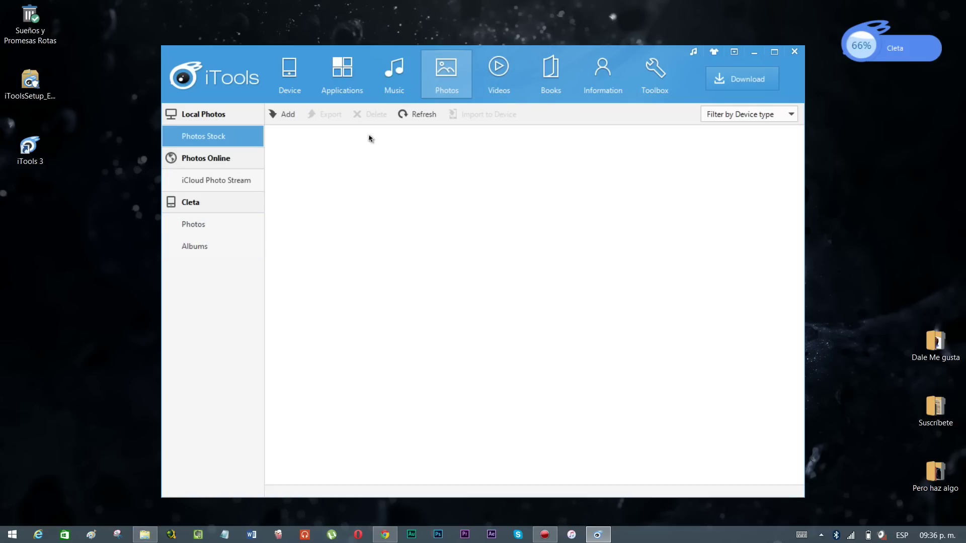
{"action": "left_click", "coordinate": [394, 76]}
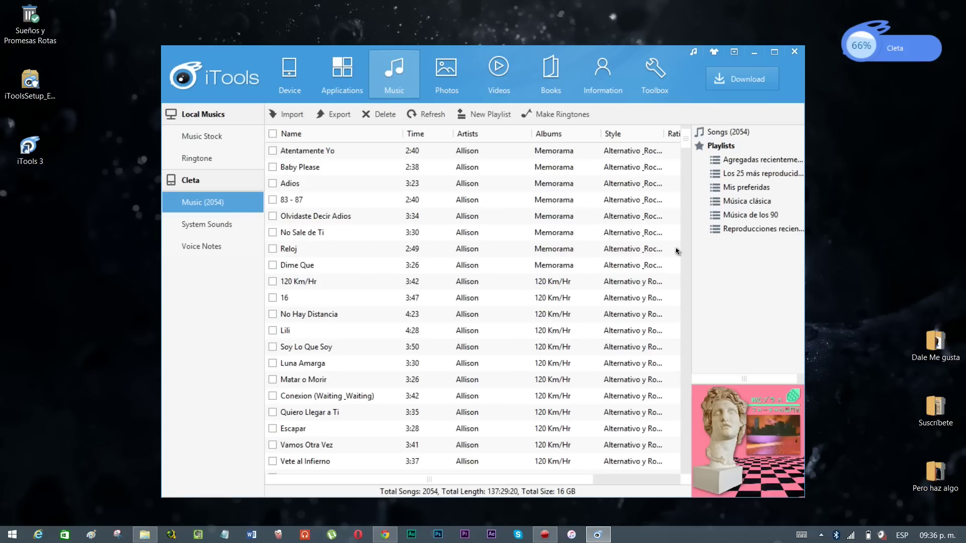